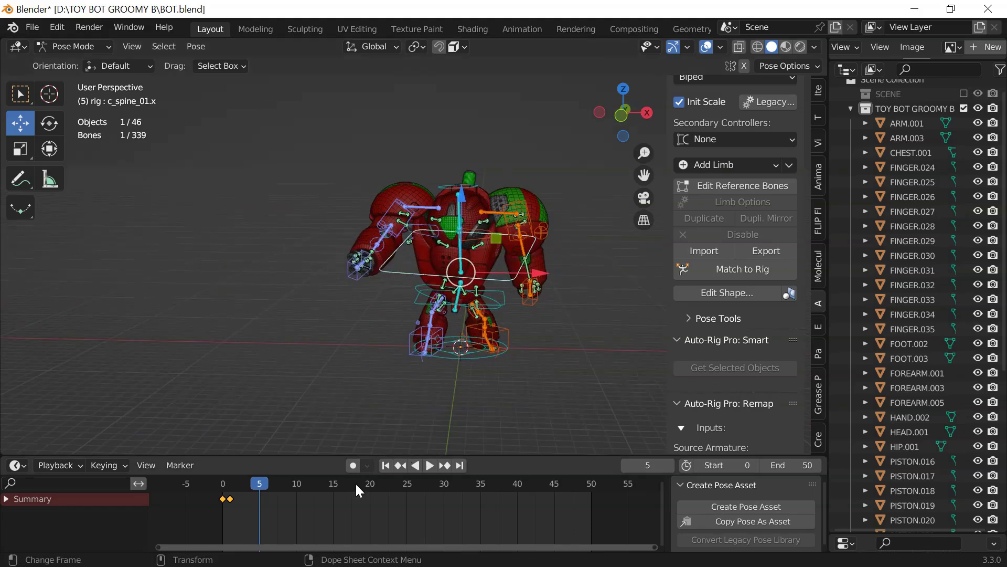
Step: Return the timeline to frame 0 and switch the rig to Object Mode
click(386, 465)
key(ctrl+Tab)
middle_drag(364, 359, 362, 263)
Step: Import the FBX motion Walking.fbx from E:\PROJECTS\resources\BVH FILES\MIXAMO MOTIONS\WALK
click(27, 29)
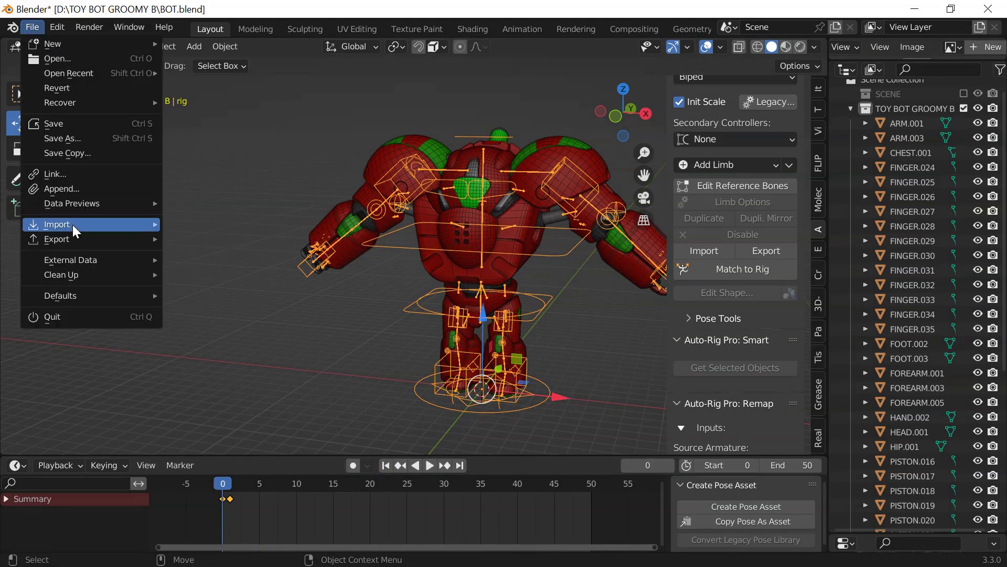
mouse_move(73, 225)
click(210, 372)
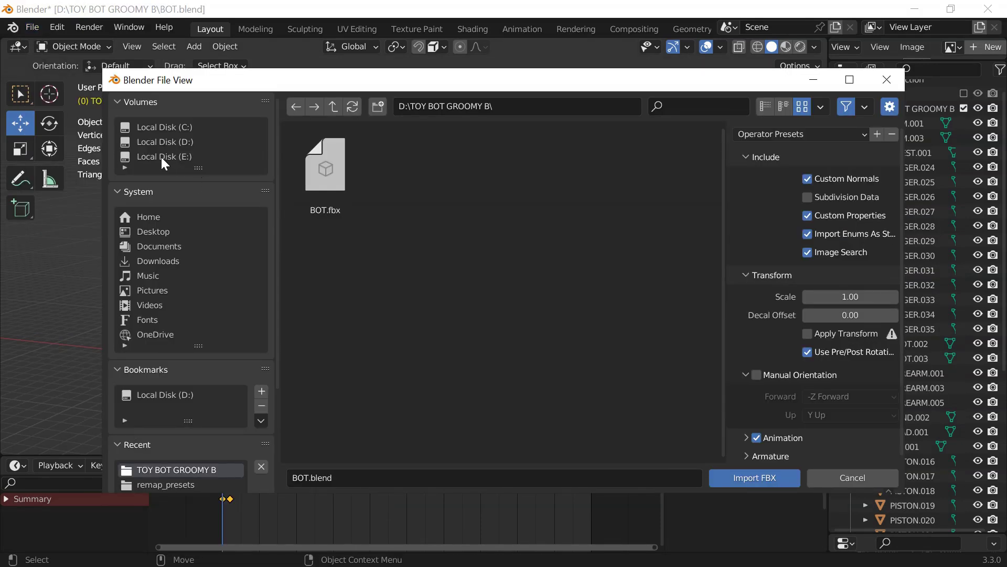
click(163, 156)
double_click(408, 166)
double_click(408, 167)
double_click(314, 168)
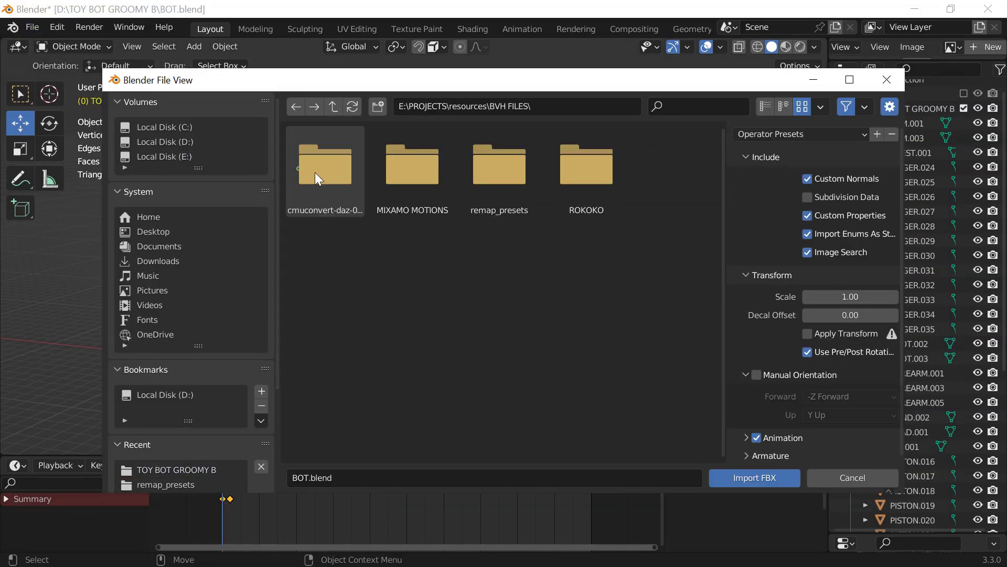
double_click(377, 172)
double_click(529, 275)
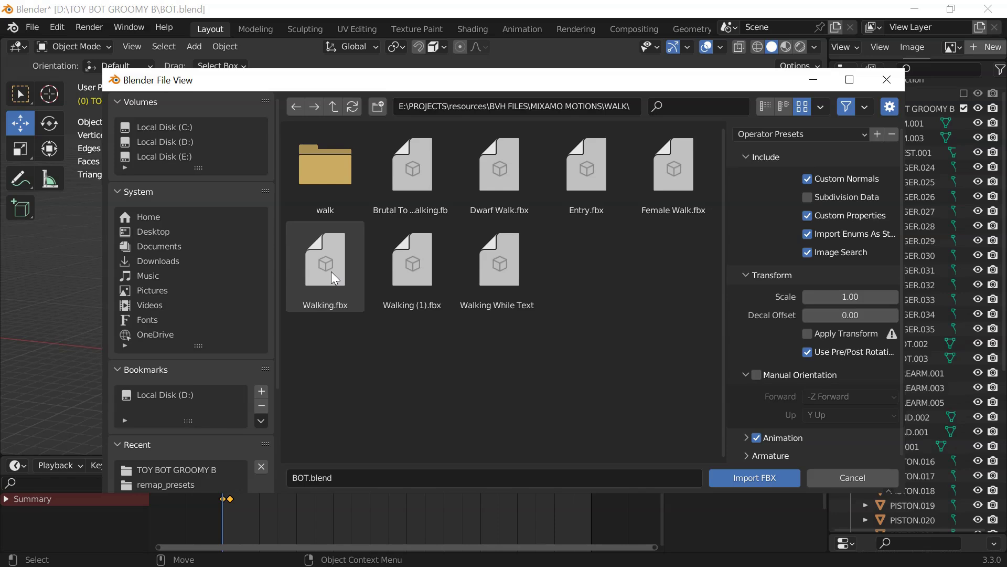
double_click(331, 272)
Step: Move the imported armature beside the robot and set the timeline's end frame to 48
key(g)
click(281, 367)
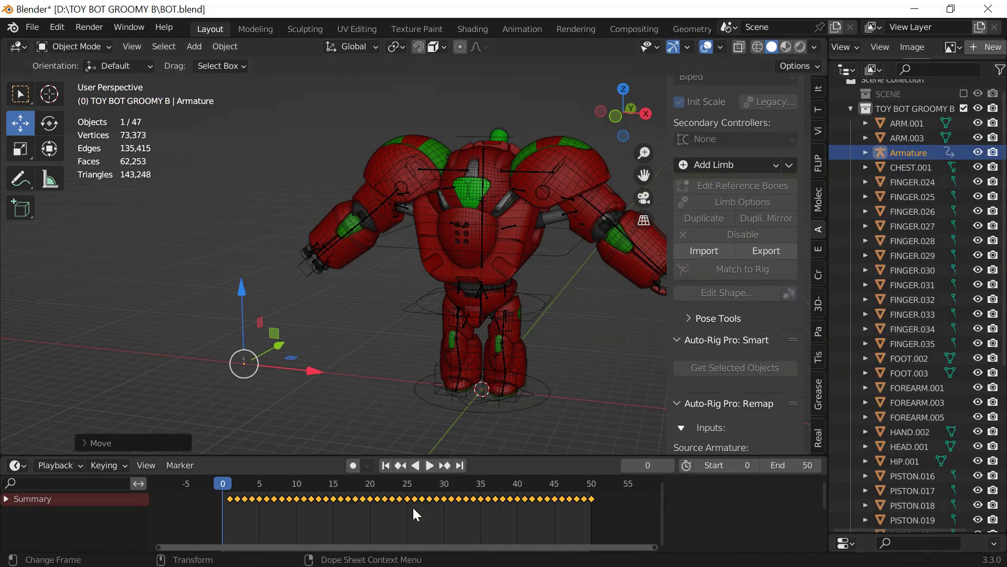
scroll(405, 512, down, 4)
click(768, 465)
click(768, 465)
Step: Set Armature as the source armature and rig as the target armature in Auto-Rig Pro Remap
scroll(698, 101, up, 3)
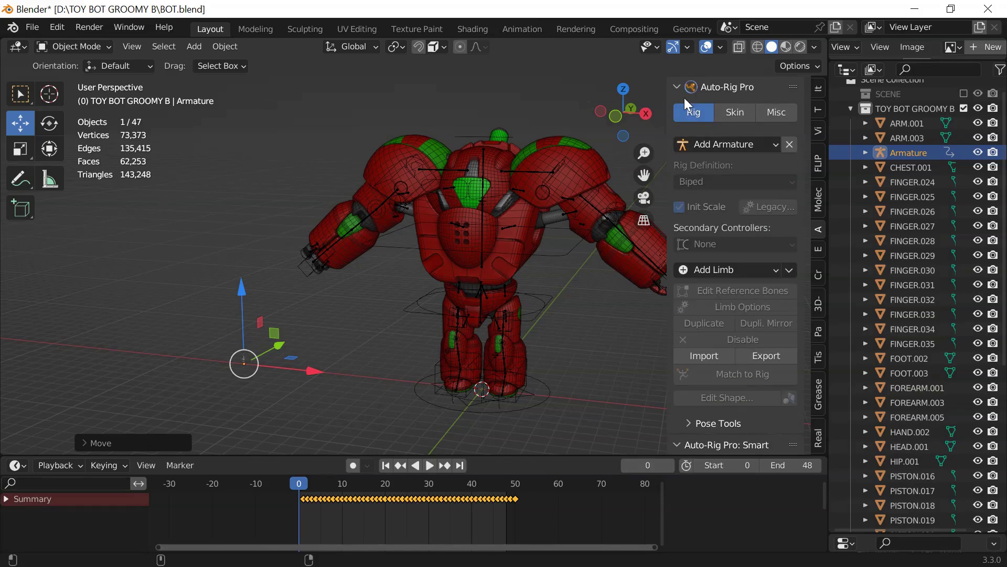
click(692, 86)
click(789, 234)
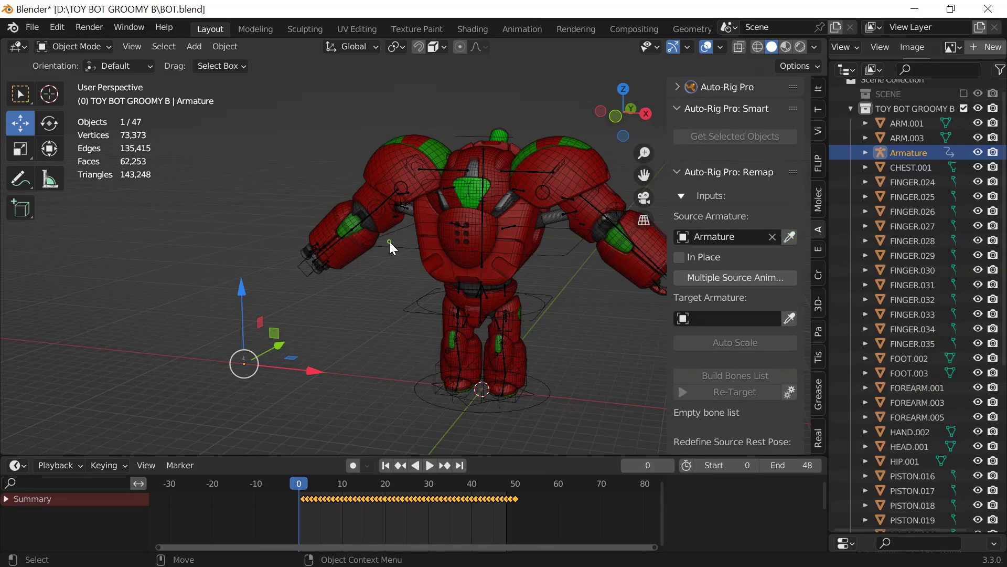
click(389, 242)
click(791, 317)
Step: Auto-scale the source armature to the rig and build the remap bones list
click(721, 338)
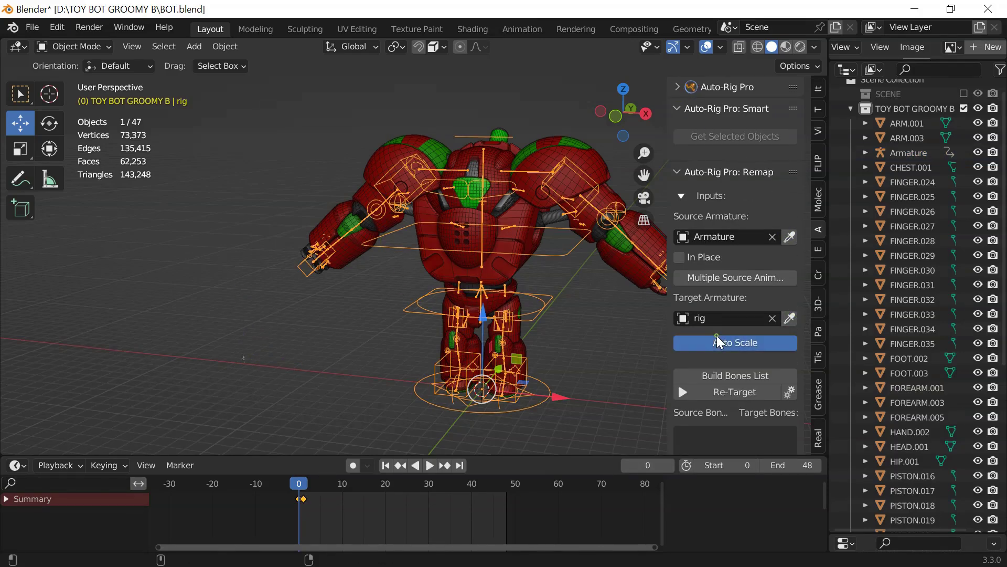
click(698, 375)
Step: Import the bone mapping preset mixamo_fbx_ik.bmap from E:\PROJECTS\resources\BVH FILES\remap_presets
scroll(682, 383, down, 5)
scroll(728, 404, down, 5)
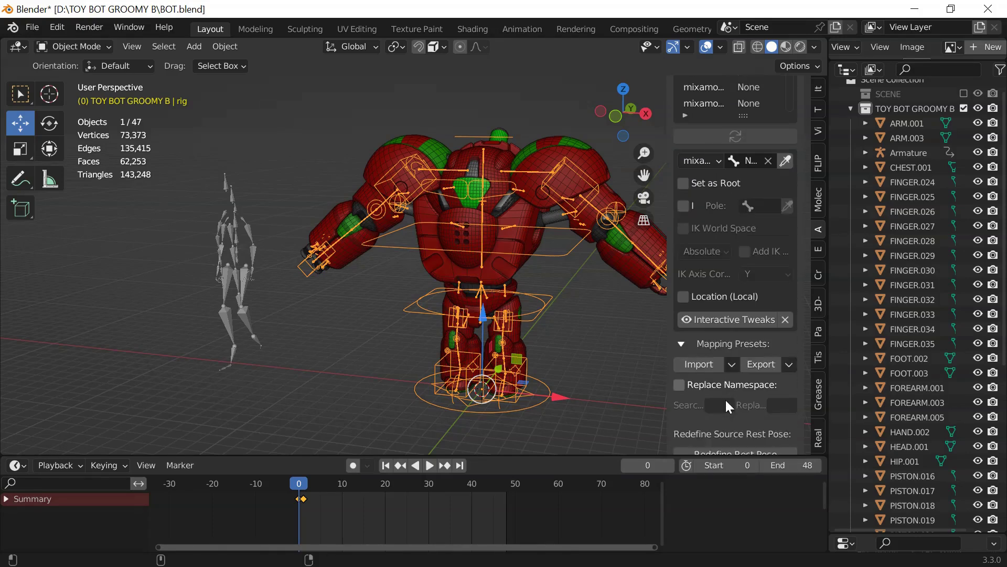
click(700, 344)
click(162, 156)
double_click(392, 168)
double_click(389, 168)
click(340, 166)
double_click(340, 166)
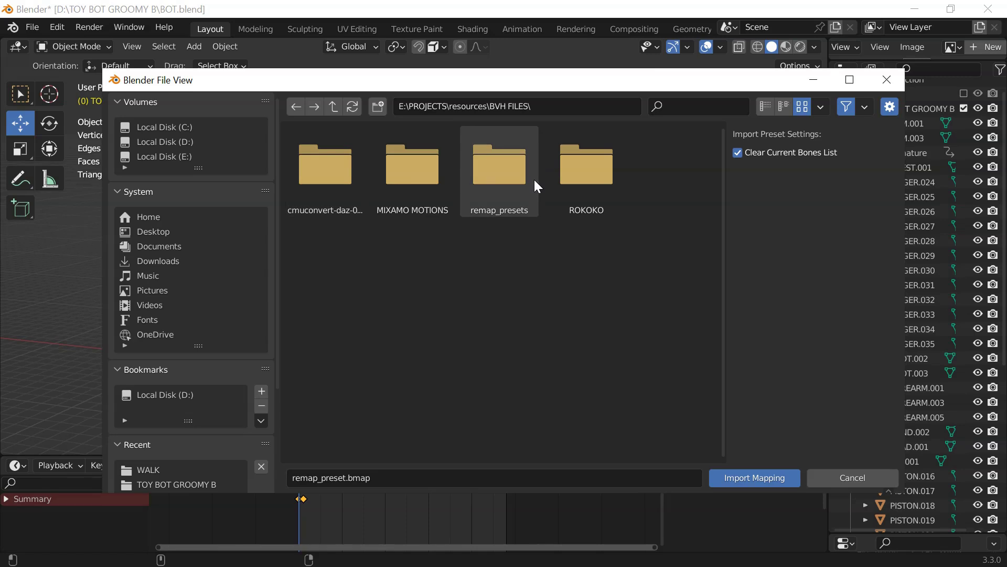
double_click(521, 178)
click(501, 179)
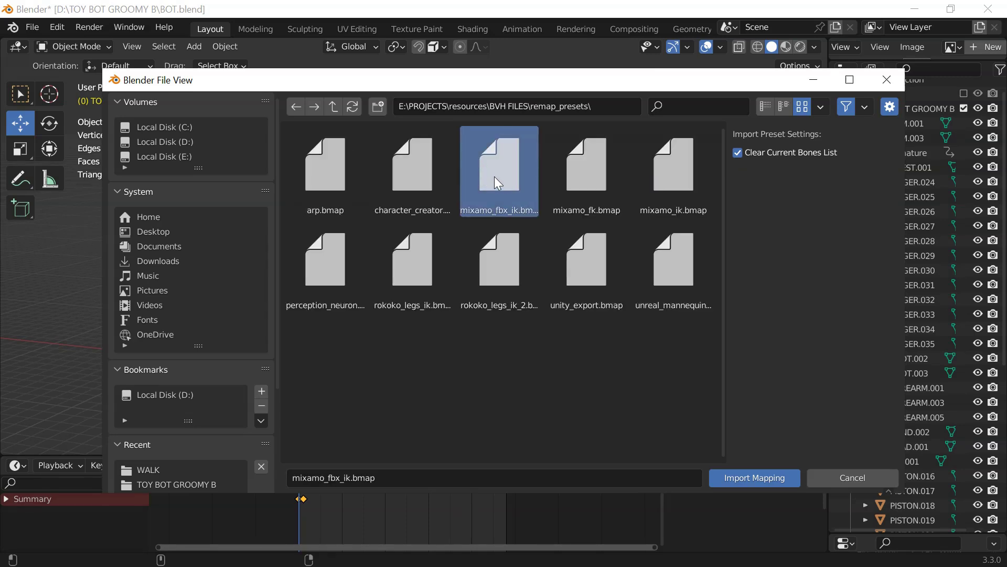
double_click(494, 177)
Step: Switch the rig to Pose Mode and examine the two leg pole controllers behind the legs
key(ctrl+Tab)
middle_drag(419, 254, 275, 327)
scroll(390, 307, up, 3)
scroll(339, 274, up, 1)
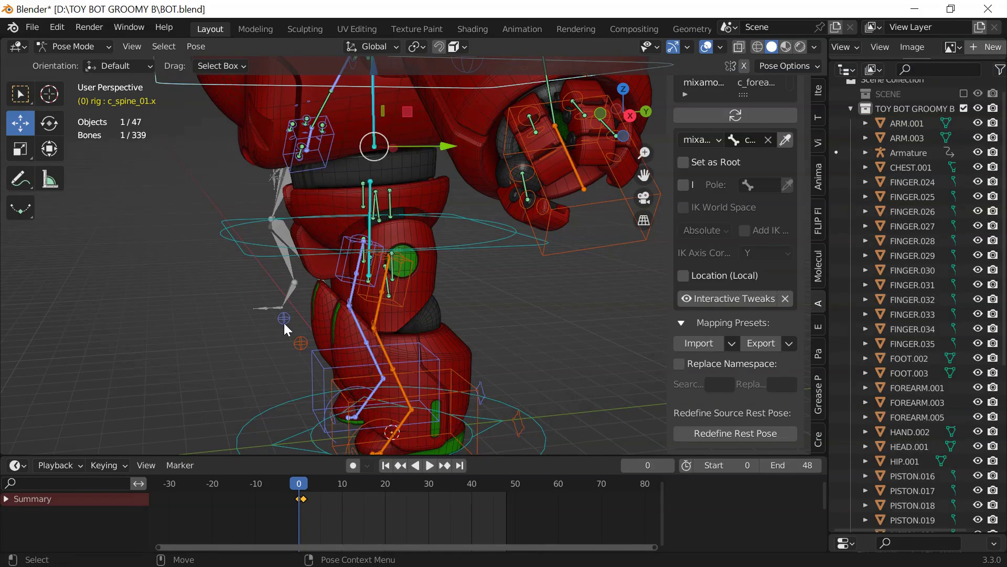
click(276, 334)
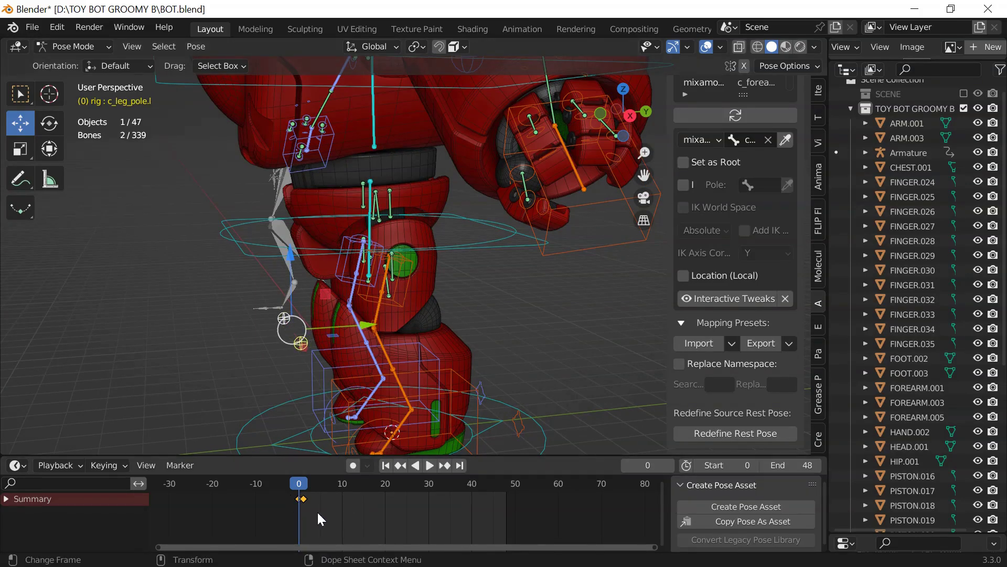
scroll(268, 341, down, 2)
middle_drag(264, 310, 323, 304)
Step: Assign c_root_master.x as the target bone of the first mapping entry and set it as root
click(324, 240)
scroll(324, 240, down, 3)
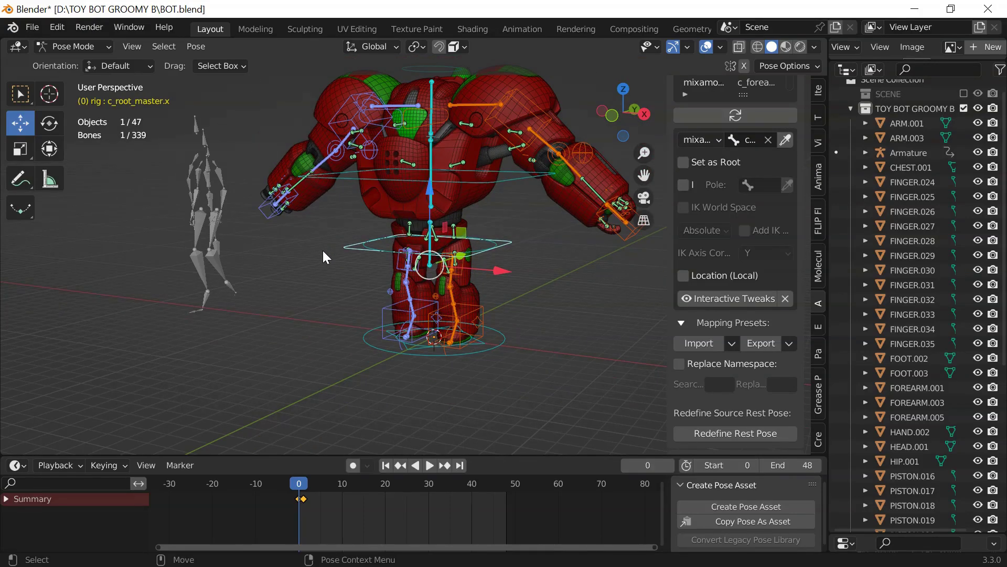
key(ctrl+Tab)
shift+middle_drag(377, 248, 381, 302)
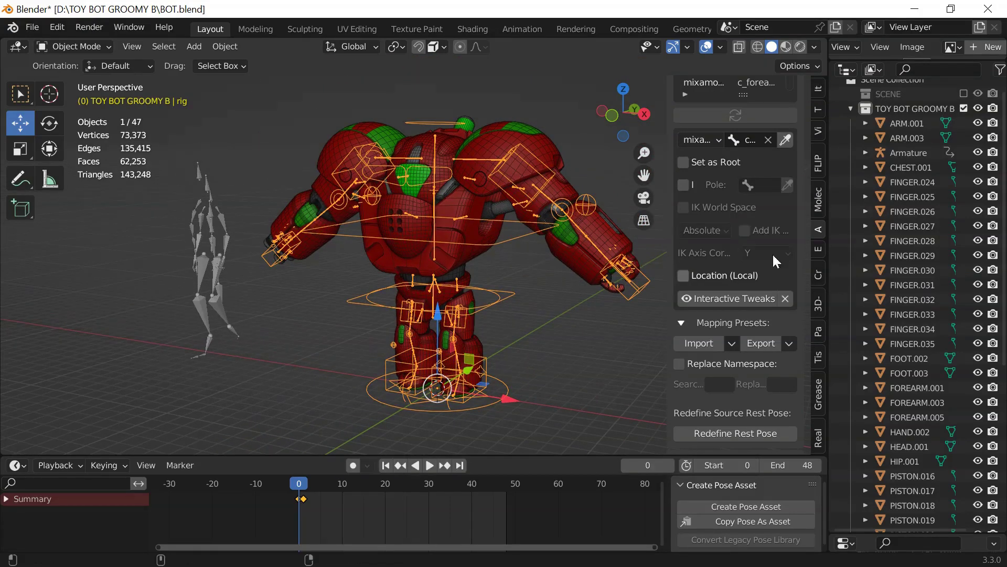
key(ctrl+Tab)
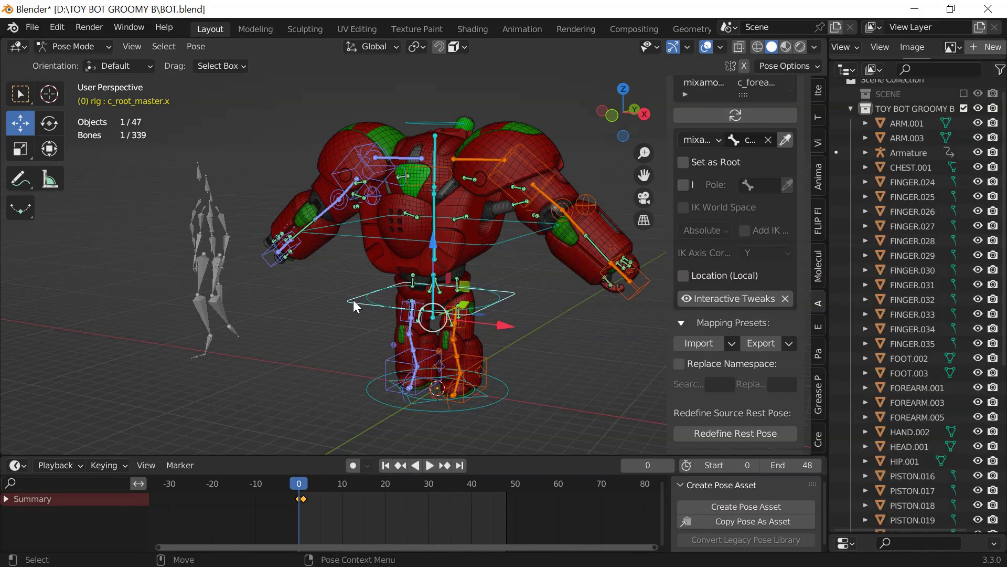
key(space)
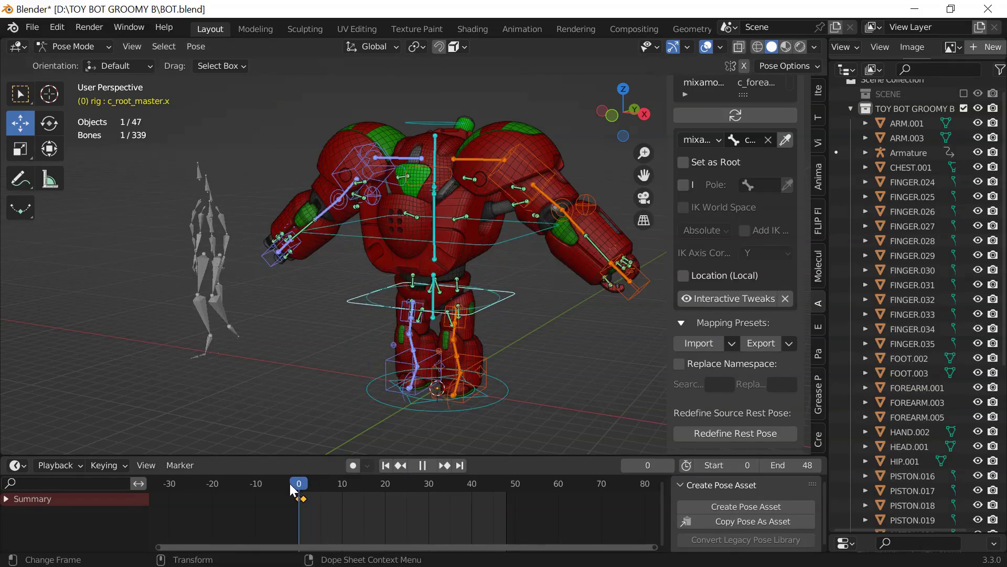
key(space)
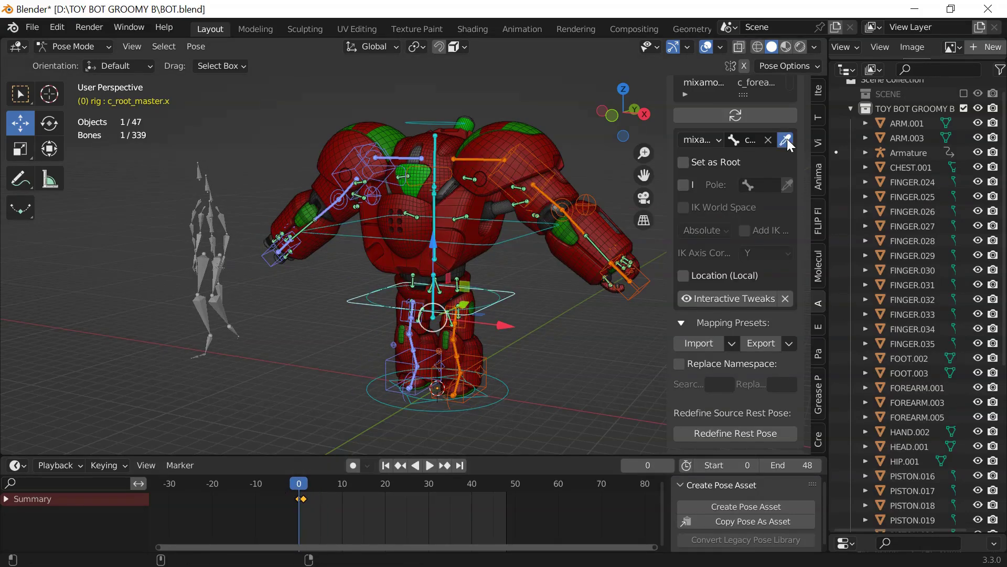
click(694, 165)
Step: Retarget the walk onto the rig for frames 1 to 50 with linear interpolation and default keyframe handles
scroll(705, 183, up, 5)
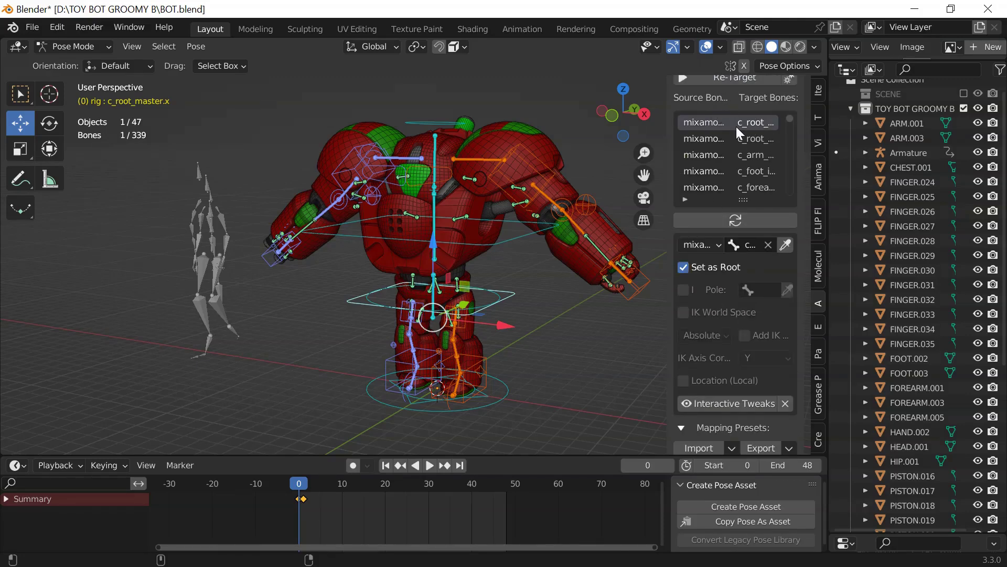
scroll(729, 103, up, 4)
click(719, 162)
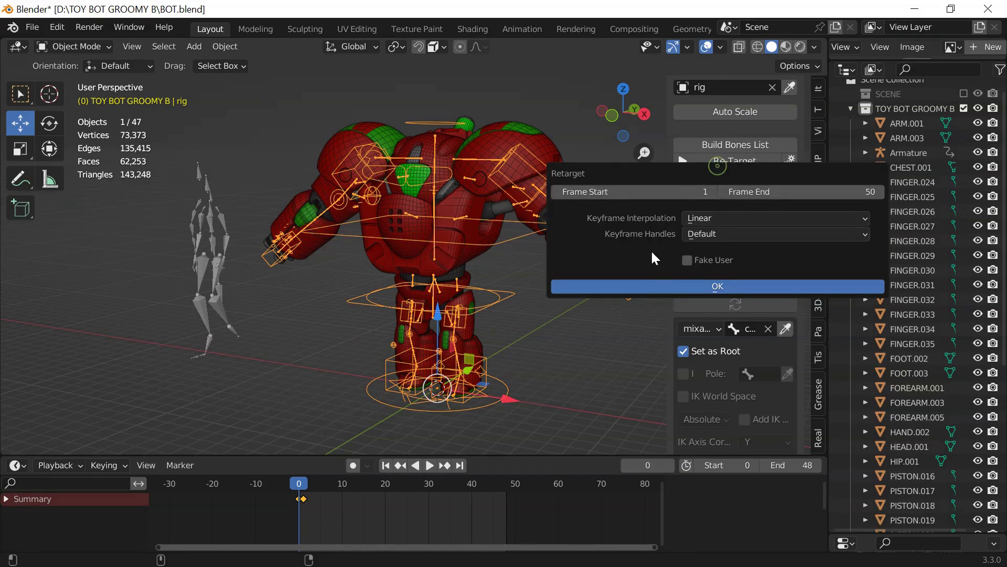
click(640, 282)
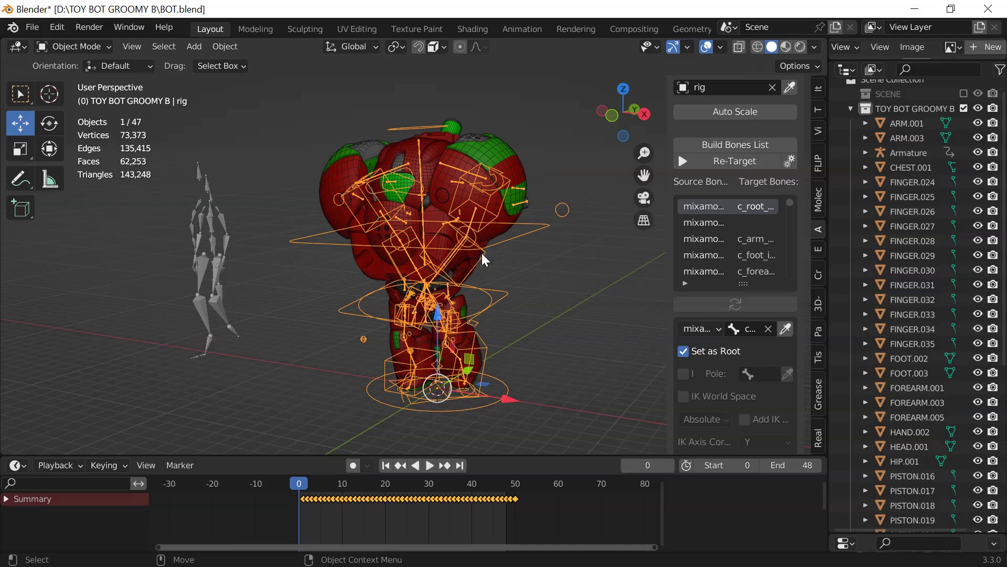
Step: Play the retargeted animation to review the robot's motion, then return to frame 0
key(space)
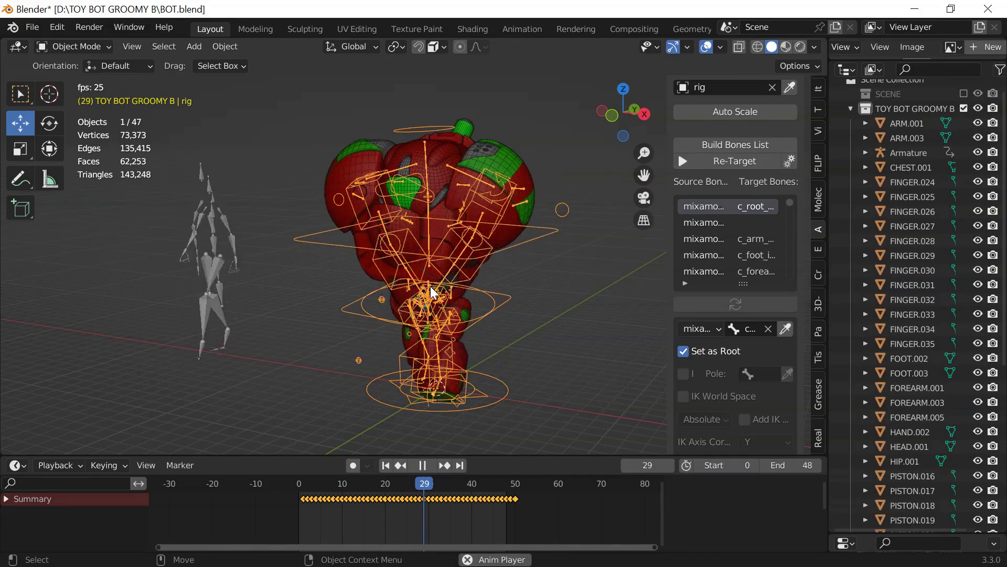
key(space)
click(382, 465)
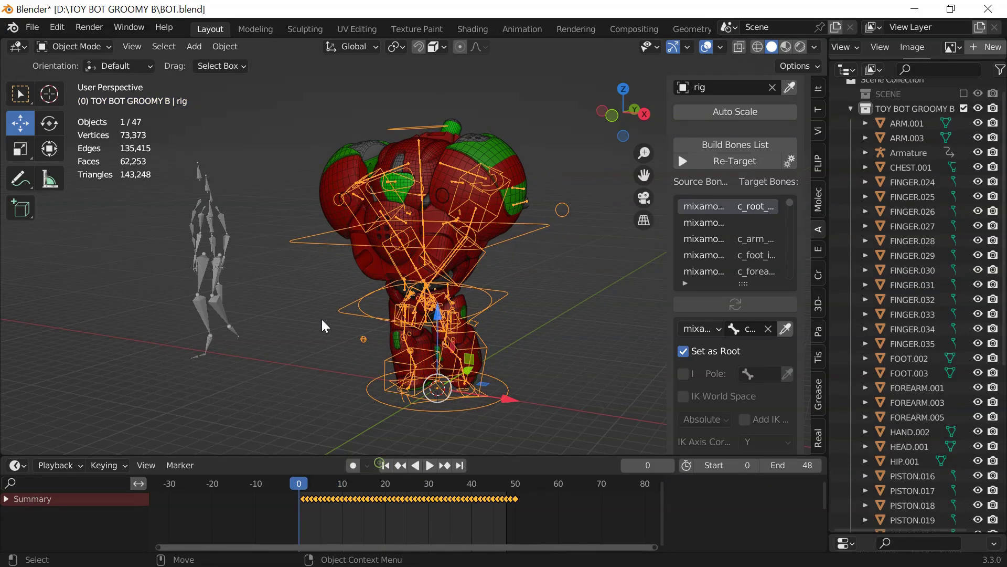
Step: Delete all keyframes of both leg pole controllers in Pose Mode and clear their transforms
key(ctrl+Tab)
middle_drag(322, 319, 217, 341)
scroll(219, 346, up, 5)
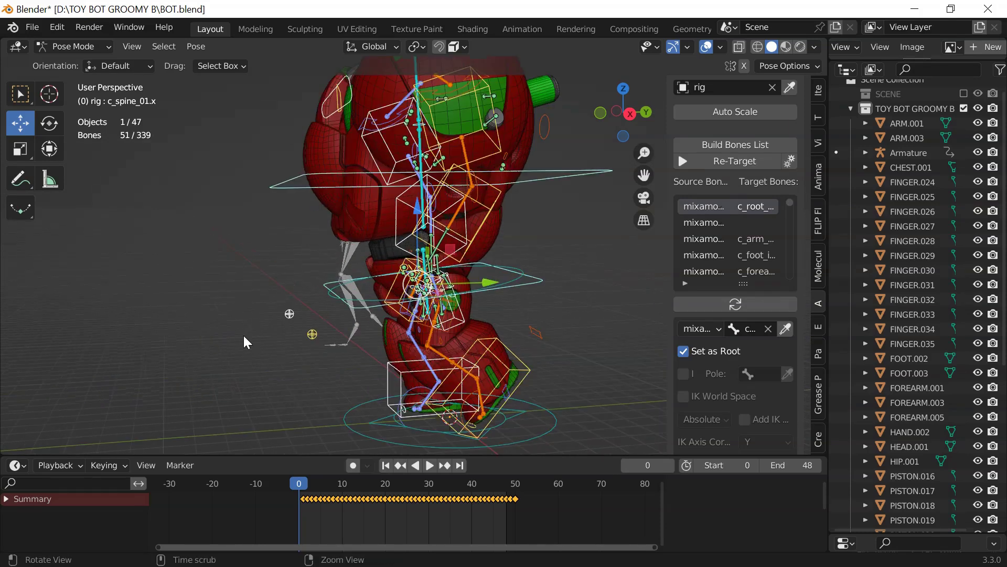
drag(232, 287, 298, 338)
key(ctrl+bracketright)
key(Delete)
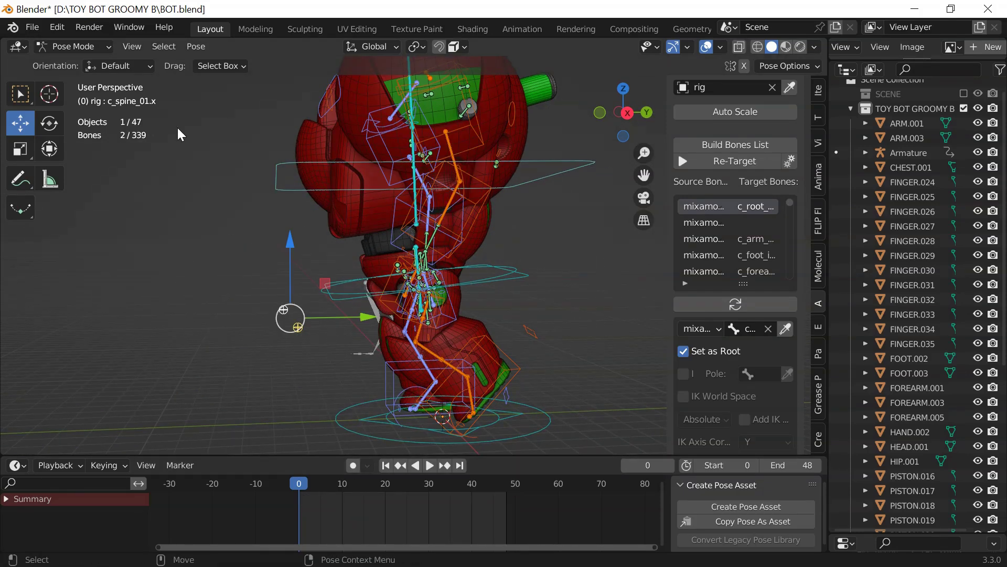
click(192, 50)
mouse_move(272, 81)
click(373, 78)
Step: Delete all keyframes of both shoulder controllers and clear their transforms
middle_drag(298, 207, 403, 319)
scroll(442, 250, up, 5)
click(439, 259)
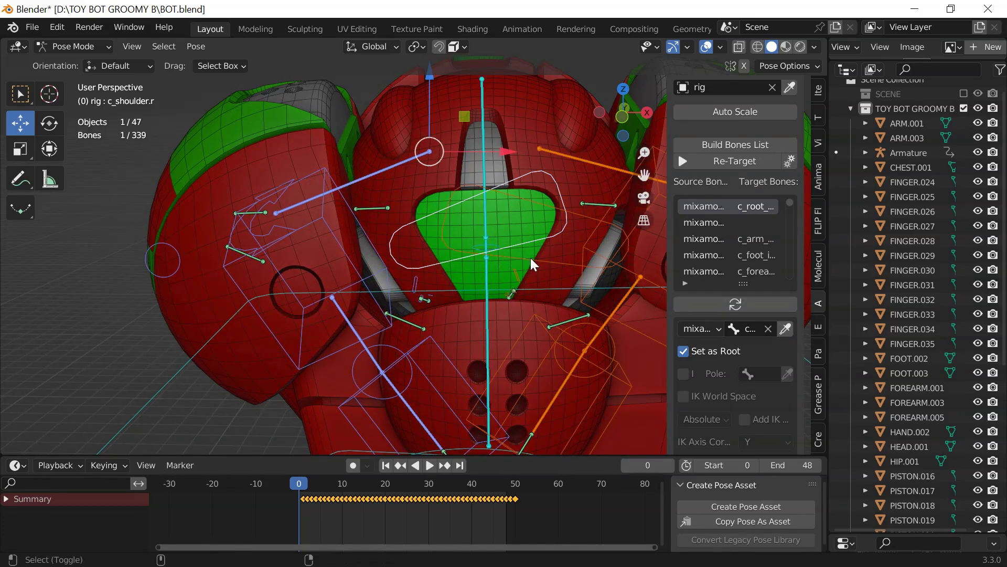
key(Delete)
click(196, 47)
mouse_move(262, 77)
click(392, 79)
Step: Lower both shoulder controllers together on the robot's chest
scroll(365, 149, down, 5)
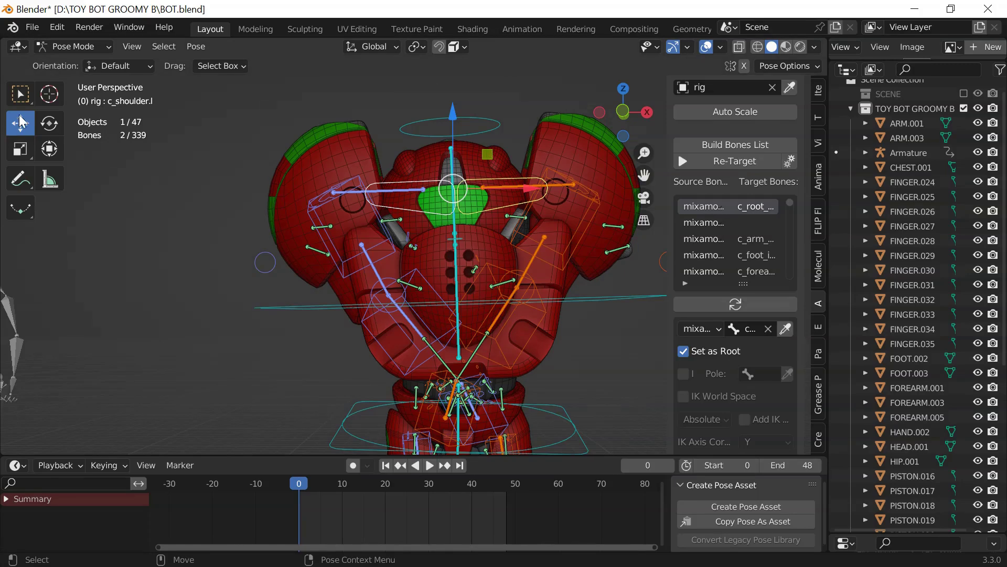
shift+middle_drag(387, 190, 347, 199)
drag(408, 131, 501, 284)
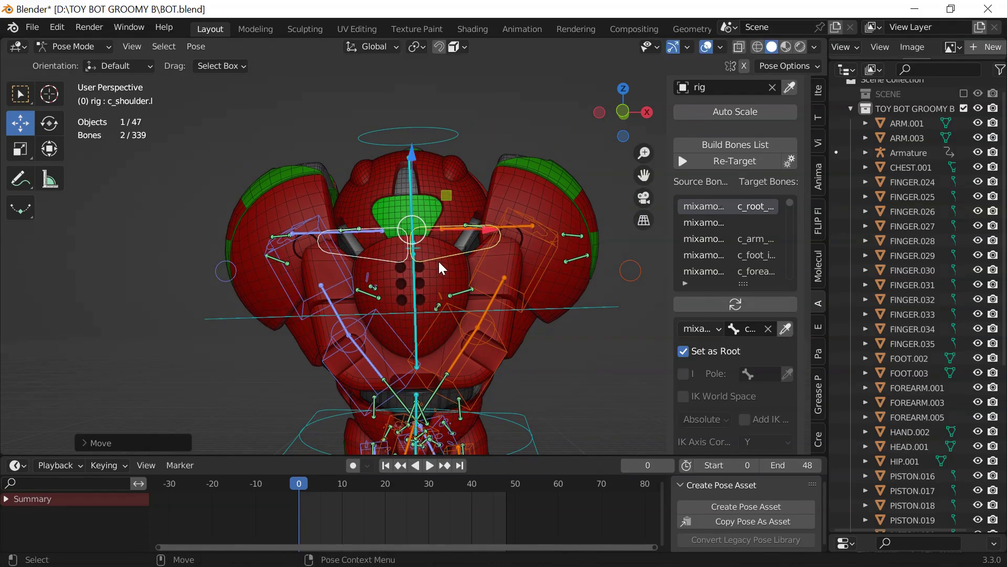
Step: Move the left and right shoulder controllers outward from the chest individually, then adjust both together
click(439, 261)
drag(434, 219, 472, 236)
click(388, 257)
drag(377, 222, 339, 239)
shift+click(477, 269)
middle_drag(430, 229, 381, 264)
drag(451, 235, 441, 240)
Step: Pick c_arm_fk.l as the mapping target and swing the arm outward with Interactive Tweaks, adding +X rotation in 10° increments
middle_drag(345, 301, 445, 249)
middle_drag(509, 288, 563, 242)
click(557, 228)
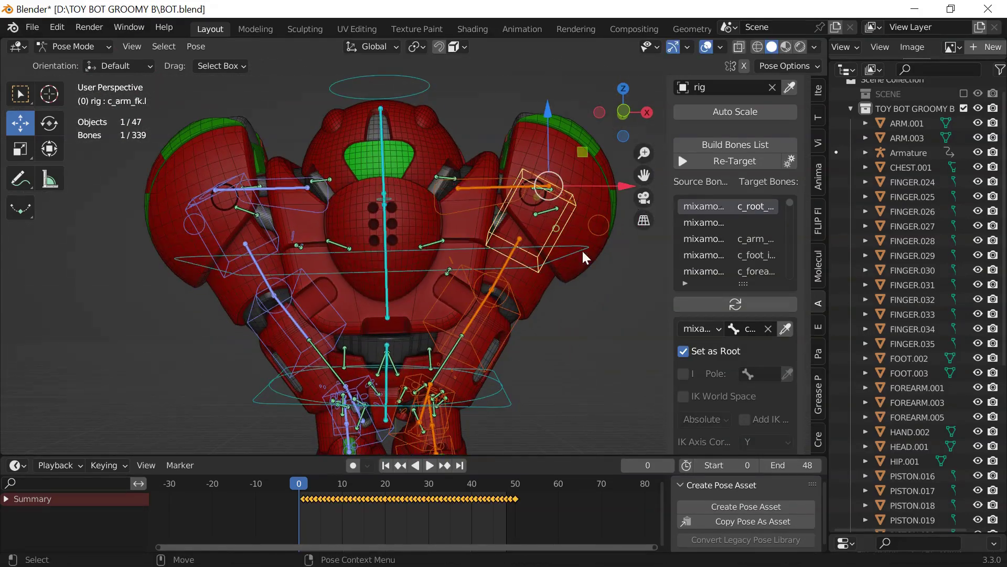
click(785, 328)
scroll(769, 346, down, 5)
click(735, 383)
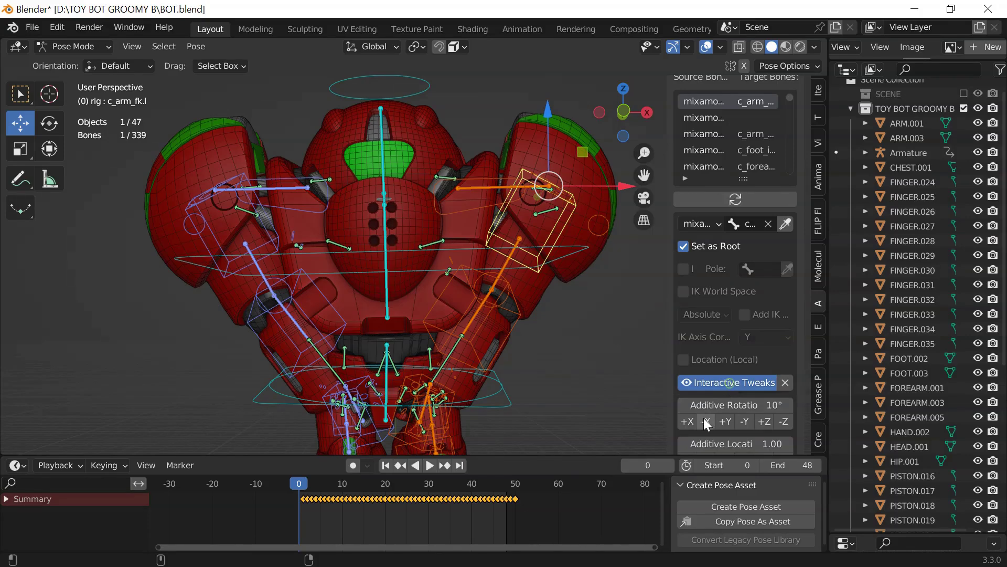
click(687, 421)
click(688, 422)
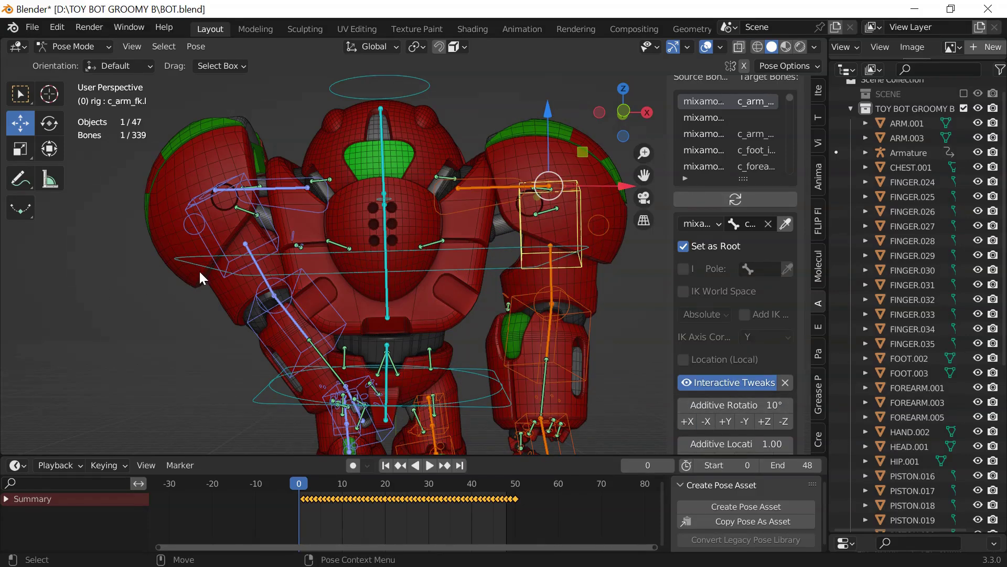
Step: Swing the c_arm_fk.r arm away from the body by adding +X rotation in 10° increments
click(225, 272)
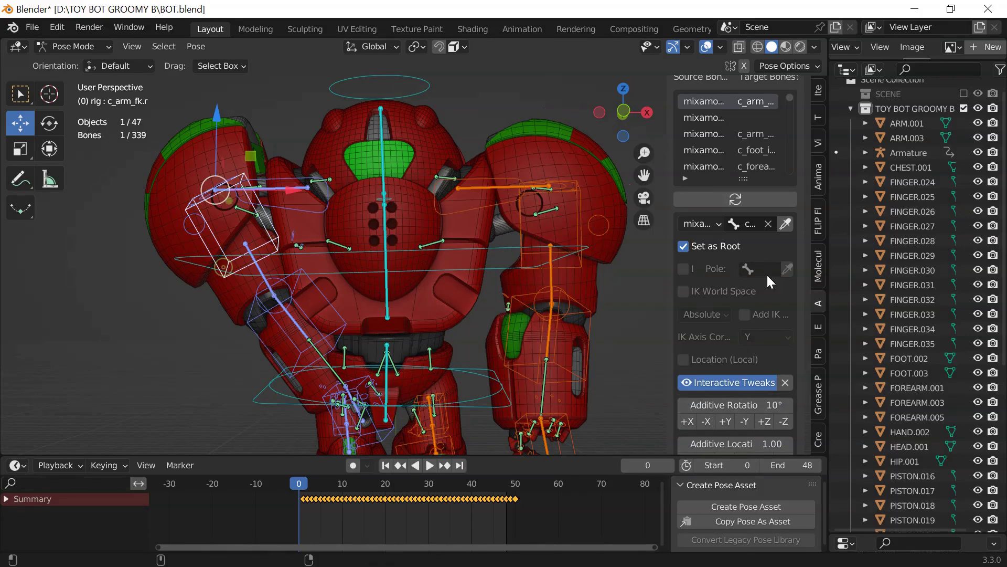
click(688, 421)
click(688, 421)
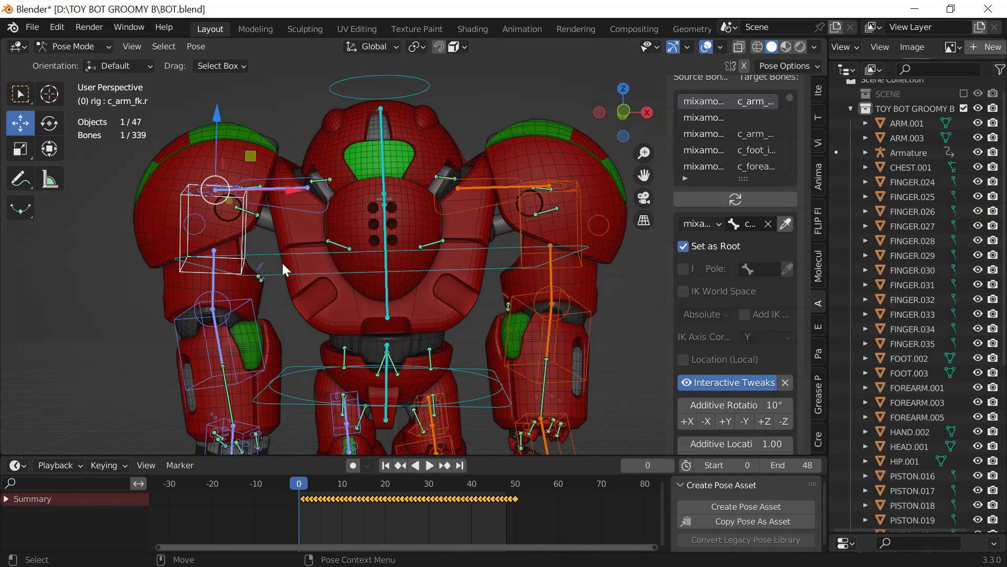
Step: Raise both shoulder controllers together by about 0.147 m
click(447, 214)
shift+click(316, 212)
key(g)
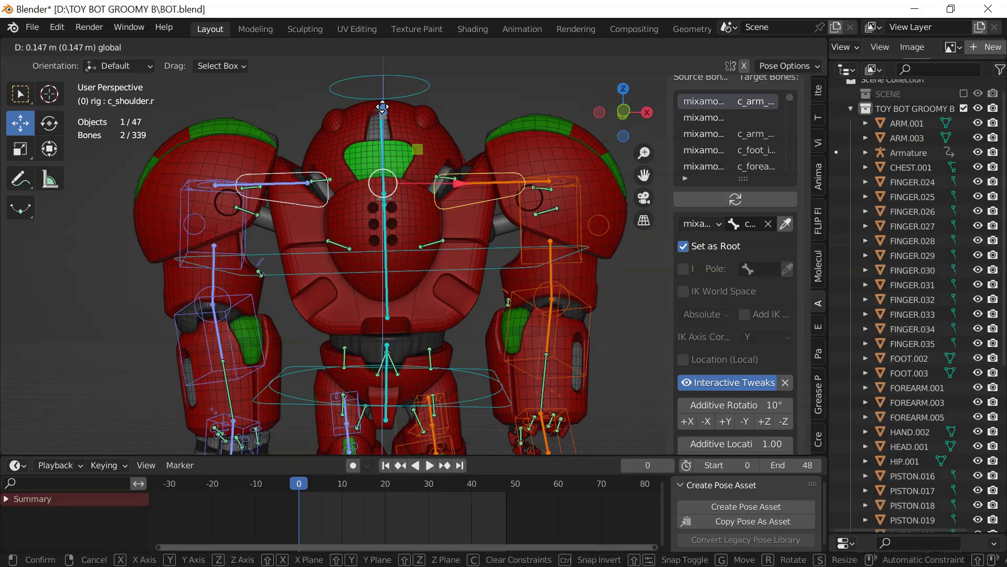
click(382, 107)
Step: Raise the left shoulder controller, c_shoulder.l, slightly on its own
click(455, 204)
key(g)
click(452, 157)
middle_drag(431, 272, 512, 279)
scroll(398, 250, up, 8)
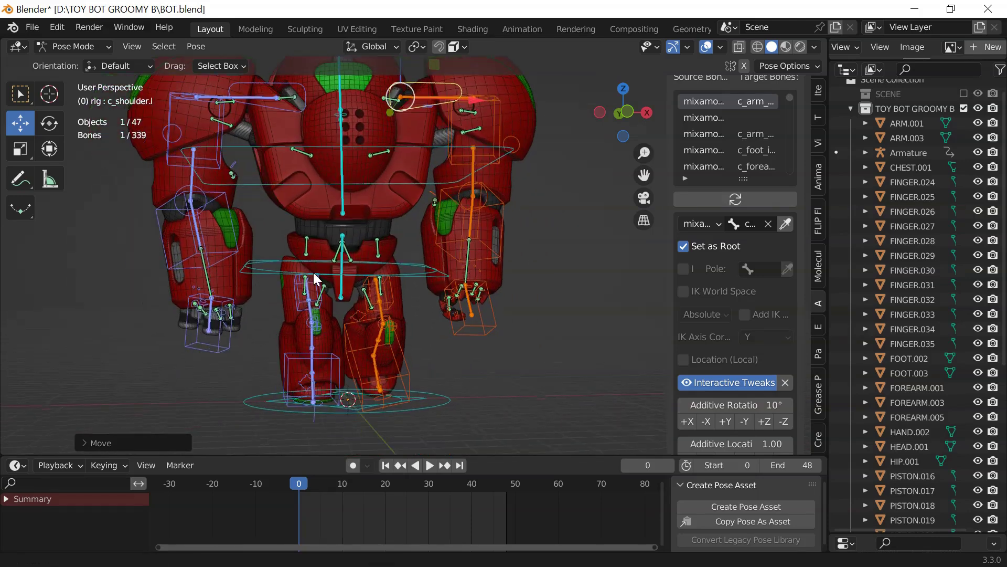
Step: Delete the keyframes of the right hand controller c_hand_fk.r and clear its pose transforms
click(320, 392)
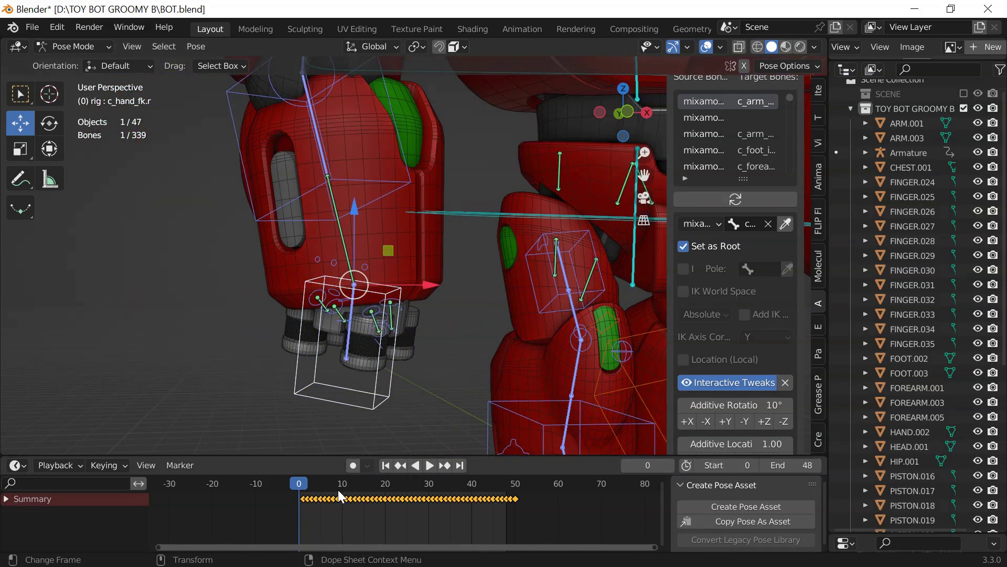
key(Delete)
click(195, 46)
mouse_move(294, 76)
click(367, 78)
Step: Switch the viewport to wireframe shading and frame the left hand's finger controllers up close
middle_drag(268, 190, 414, 225)
key(KP_Decimal)
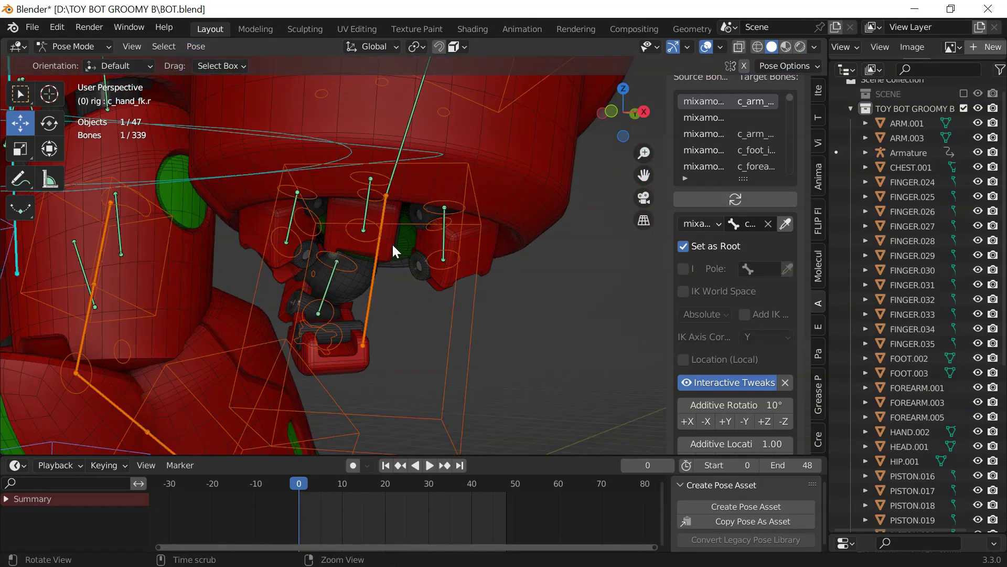
click(757, 47)
middle_drag(651, 93, 357, 348)
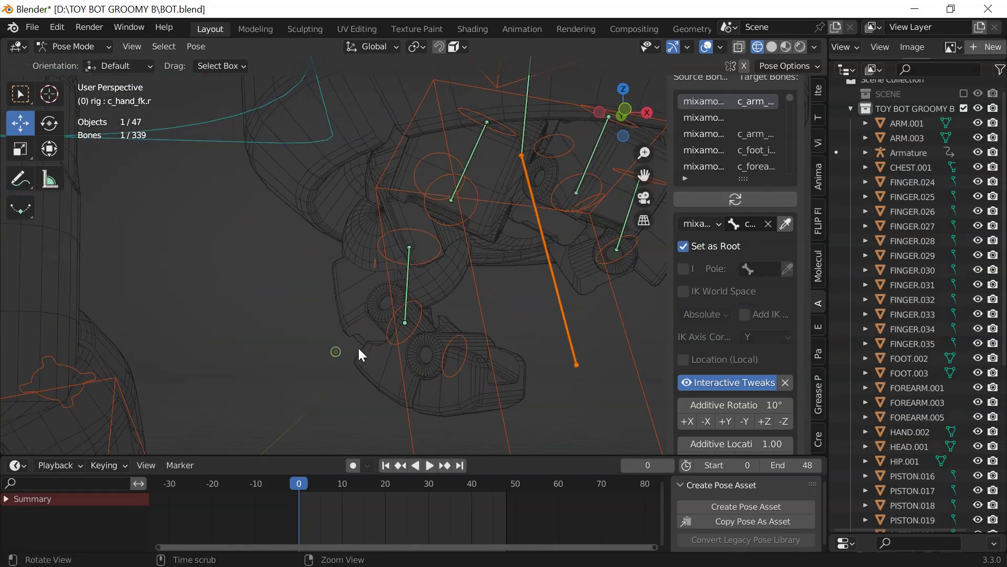
Step: Select the twelve finger and thumb controllers of the left hand, delete their keyframes and clear their pose transforms
click(453, 352)
shift+click(387, 294)
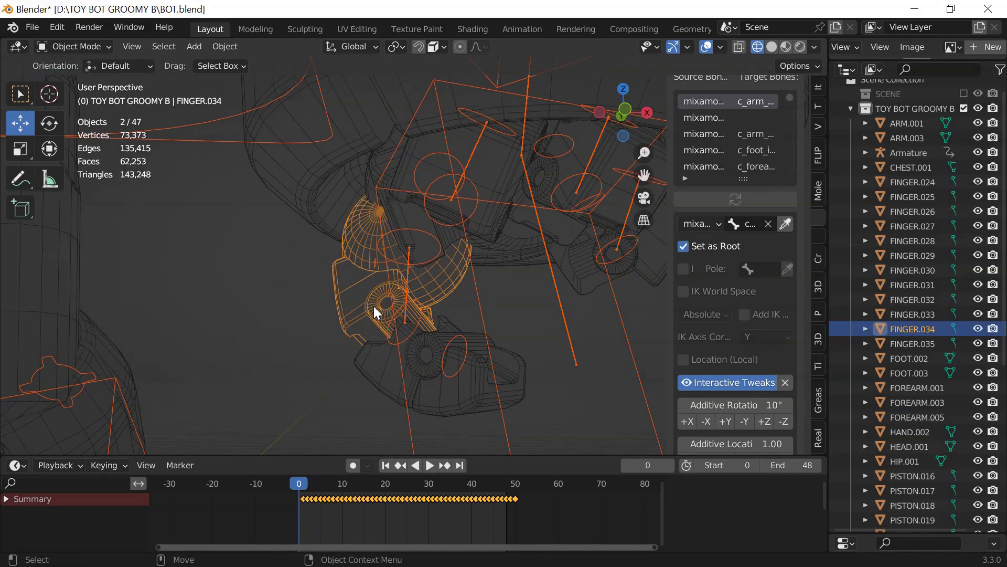
key(ctrl+z)
shift+middle_drag(309, 304, 328, 240)
scroll(336, 247, up, 3)
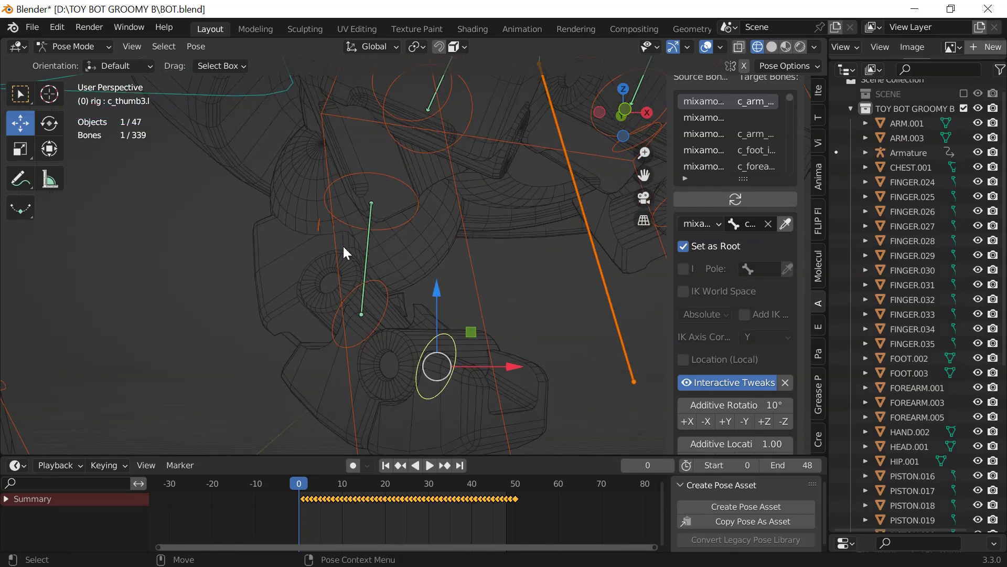
shift+click(349, 226)
shift+click(385, 291)
shift+middle_drag(382, 171, 360, 261)
shift+click(351, 187)
shift+click(420, 277)
shift+click(421, 226)
shift+middle_drag(548, 278, 423, 223)
shift+click(380, 191)
shift+click(393, 278)
shift+click(459, 242)
shift+click(485, 212)
shift+click(516, 311)
shift+click(469, 137)
scroll(410, 241, down, 5)
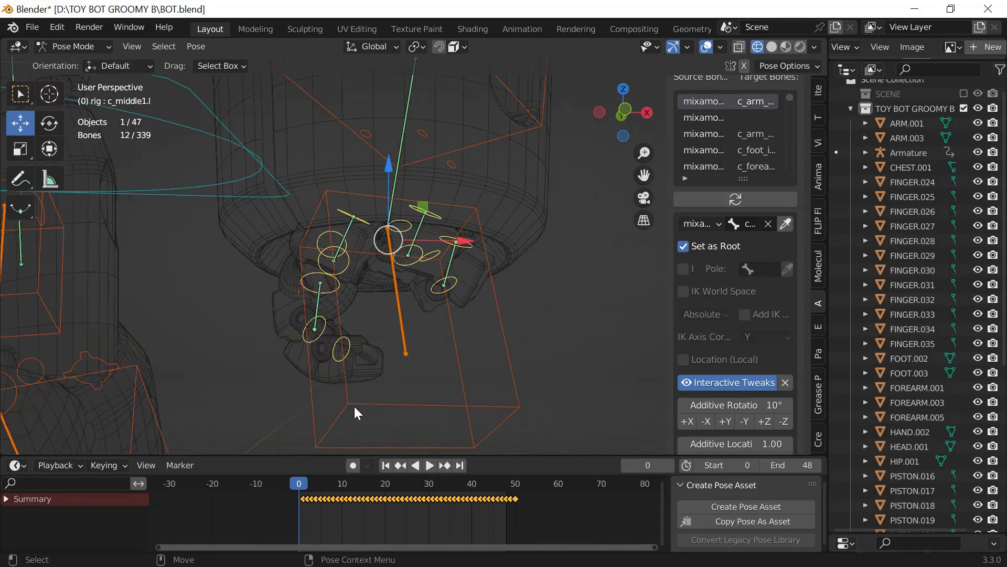
key(Delete)
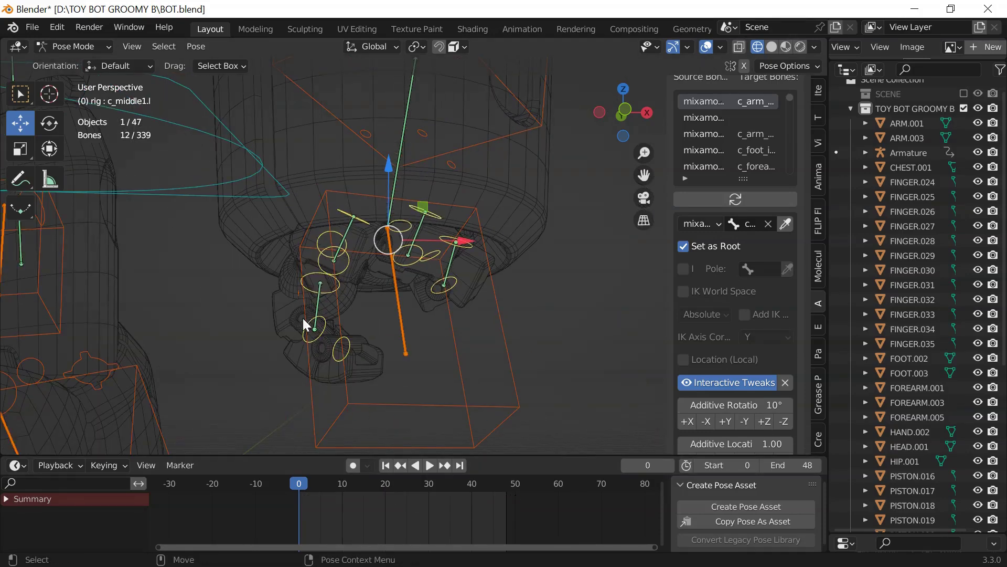
click(195, 47)
mouse_move(220, 77)
click(376, 77)
Step: Switch the rig to Object Mode and play the walk animation to check the whole robot in motion
middle_drag(319, 200, 339, 229)
scroll(351, 222, down, 5)
key(ctrl+Tab)
scroll(341, 230, up, 6)
scroll(338, 229, down, 6)
scroll(187, 204, down, 1)
shift+middle_drag(194, 181, 222, 233)
key(space)
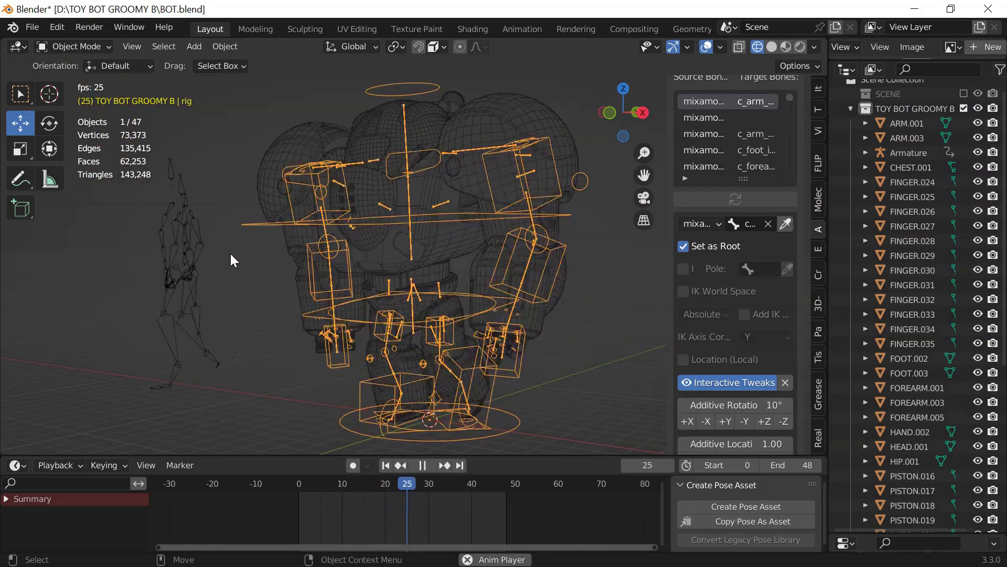
Step: Return the rig to Pose Mode and enlarge the 3D viewport by shrinking the timeline and the outliner area
key(ctrl+Tab)
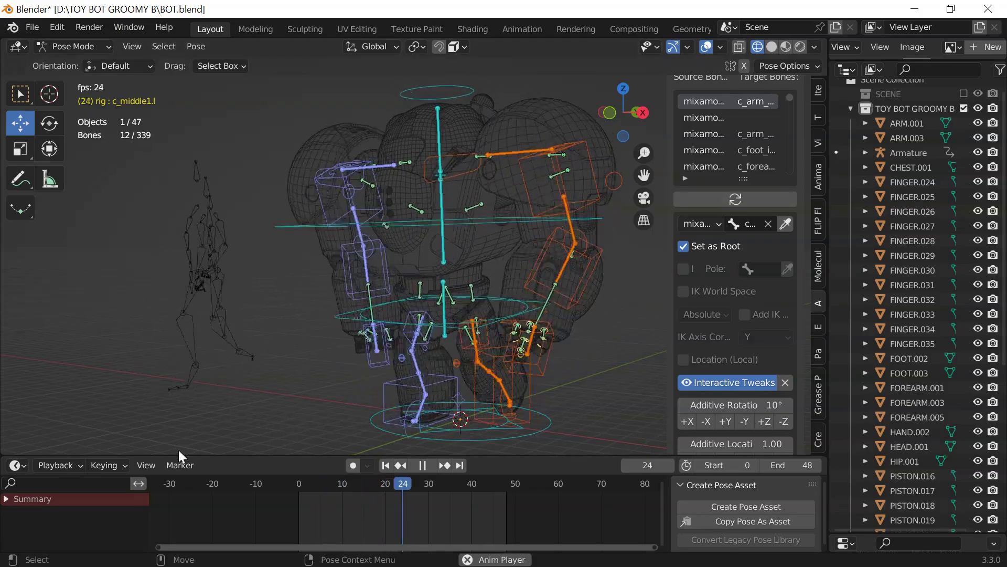
drag(174, 455, 182, 555)
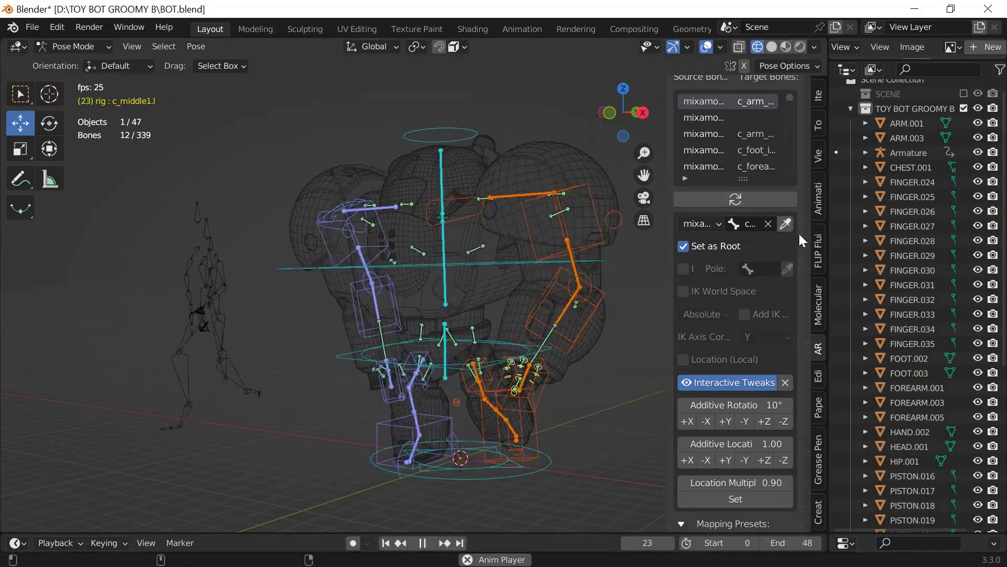
drag(828, 226, 882, 225)
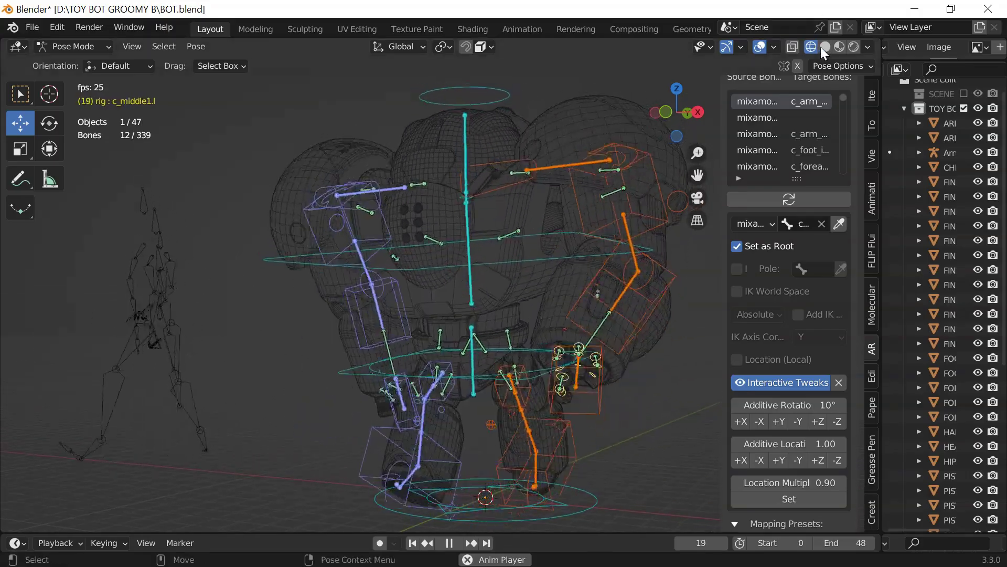
Step: Display the robot in solid shading with the Single colour option and examine the walk from several angles
click(824, 46)
click(869, 48)
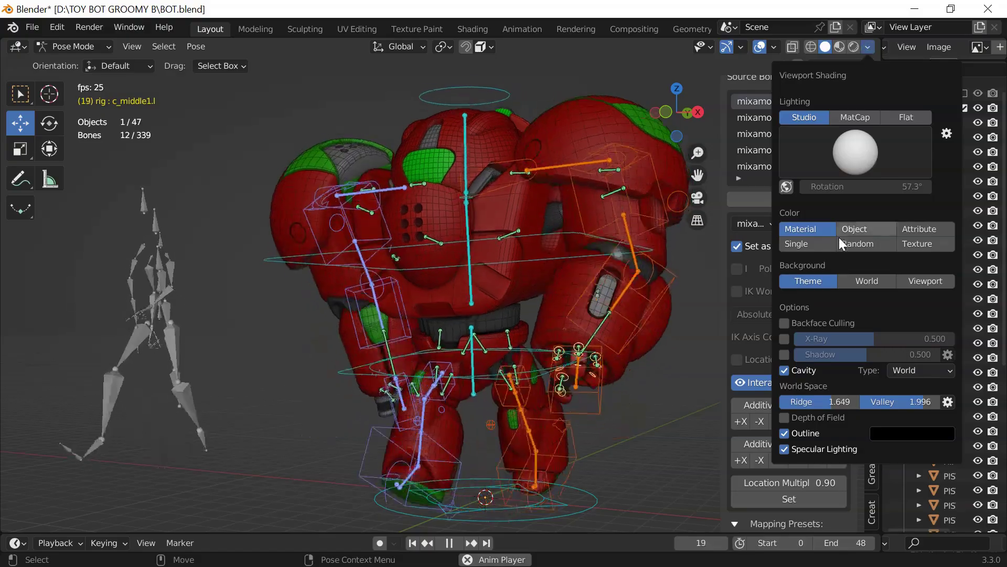
click(805, 245)
middle_drag(308, 200, 276, 204)
middle_drag(425, 193, 130, 202)
scroll(323, 257, up, 5)
shift+middle_drag(335, 323, 398, 278)
scroll(398, 278, down, 6)
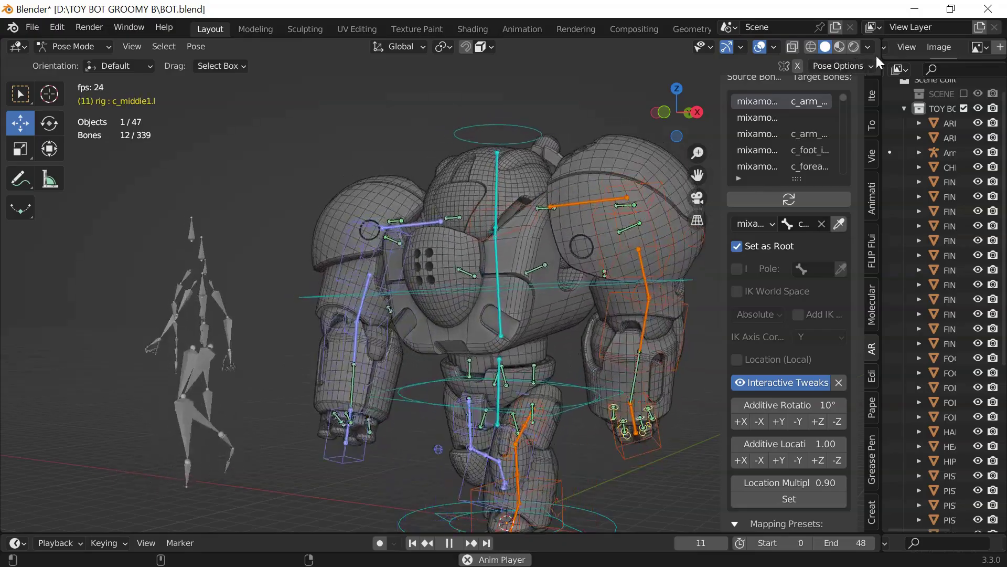
Step: Set the solid shading colour back to Material and switch the viewport to Material Preview
click(869, 48)
click(784, 231)
click(840, 46)
Step: Hide the viewport overlays to view the walking robot without the rig, and turn them back on
click(760, 47)
mouse_move(397, 260)
middle_down()
mouse_move(419, 295)
mouse_move(439, 300)
mouse_move(456, 276)
mouse_move(502, 278)
mouse_move(340, 282)
mouse_move(484, 281)
mouse_move(377, 259)
mouse_move(387, 277)
middle_up()
click(759, 47)
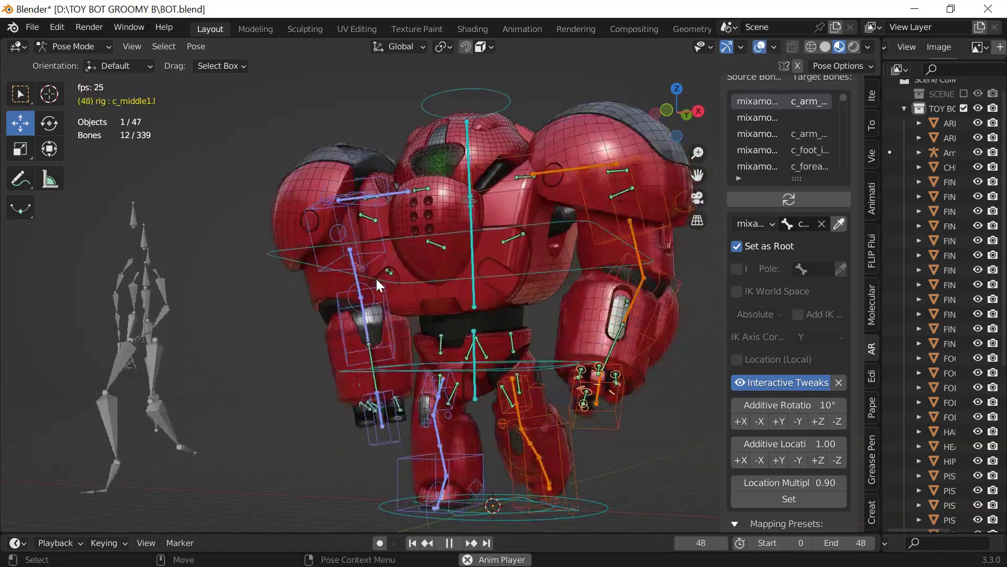